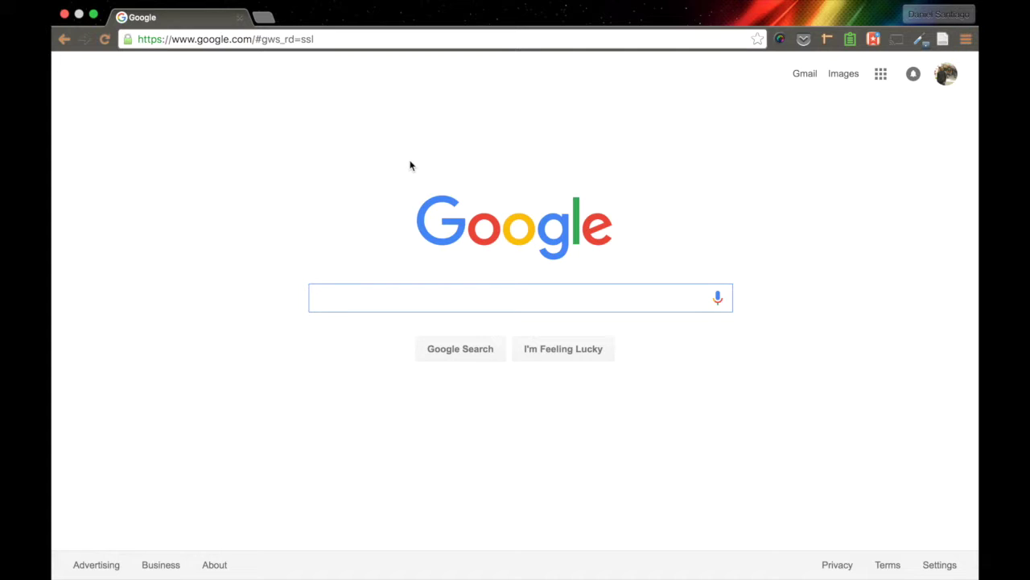
left_click(350, 38)
type("www.cehtp.org")
key("Return")
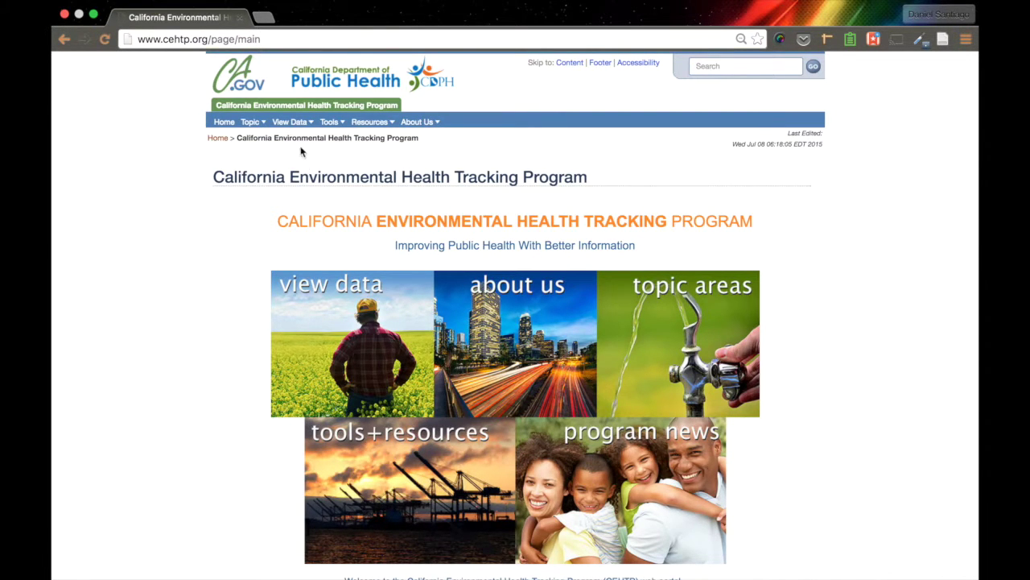
Open the Pesticides data view and bring the agricultural pesticide use map fully into view
mouse_move(292, 127)
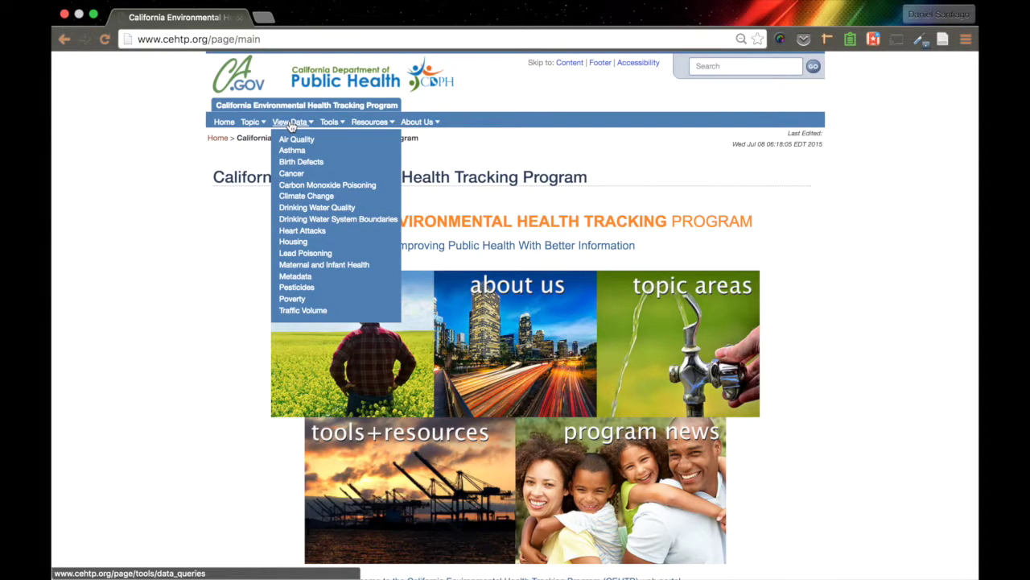
left_click(295, 287)
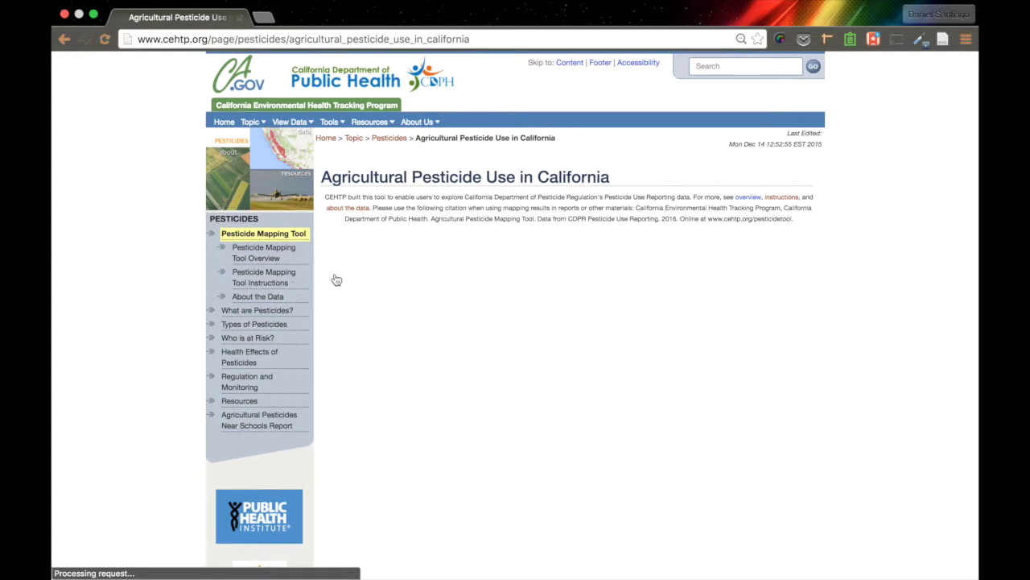
scroll(846, 290, "down", 2)
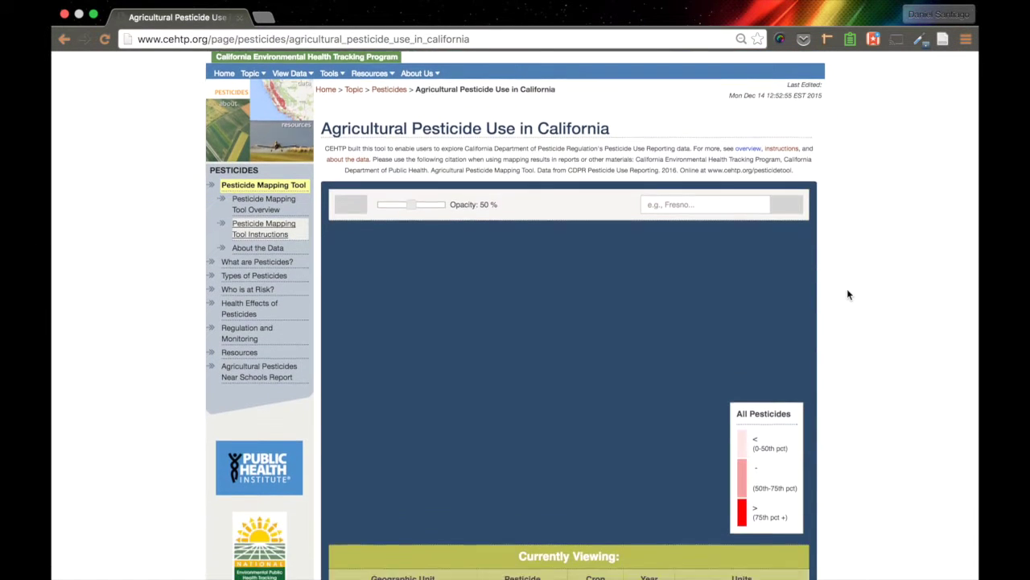
scroll(847, 292, "down", 3)
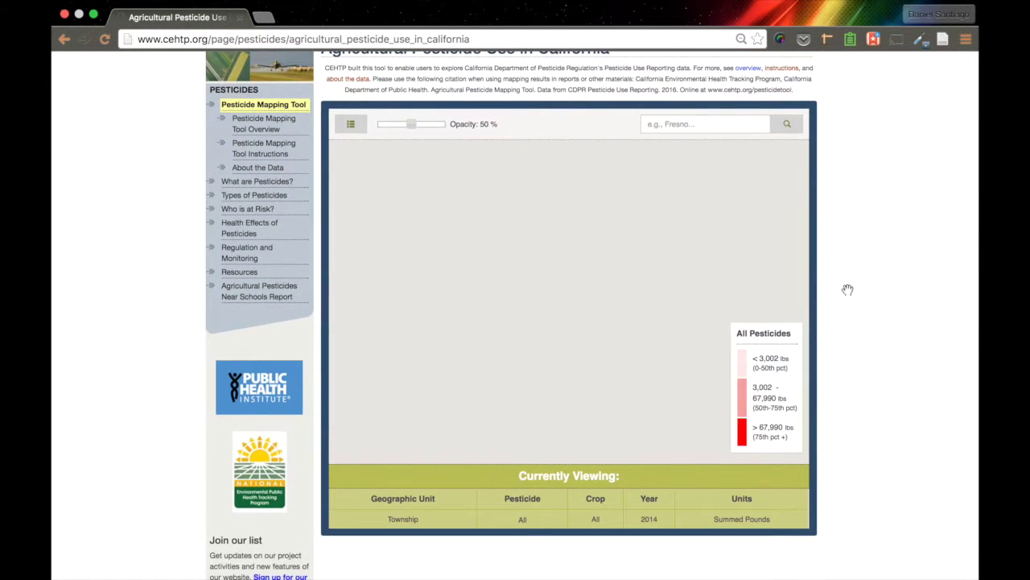
scroll(848, 290, "up", 1)
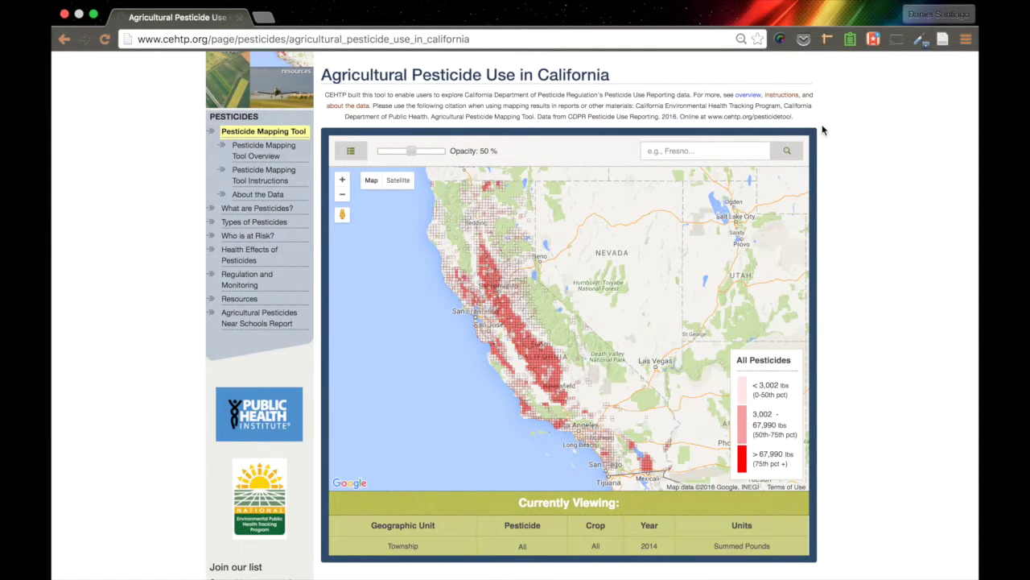
Search for the chemical CHLORPYRIFOS in the pesticide selections and apply it to the map
left_click(363, 155)
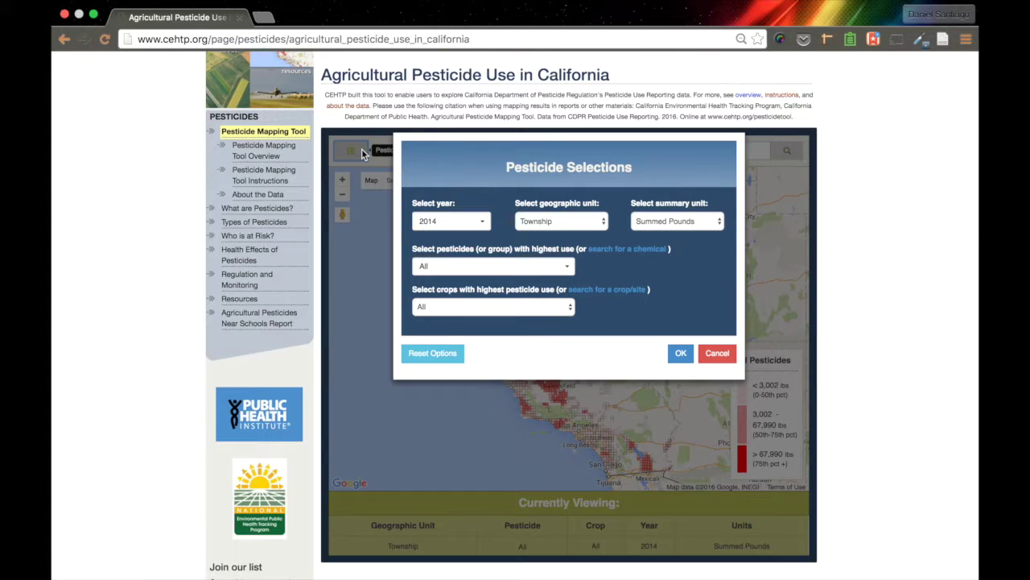
left_click(648, 250)
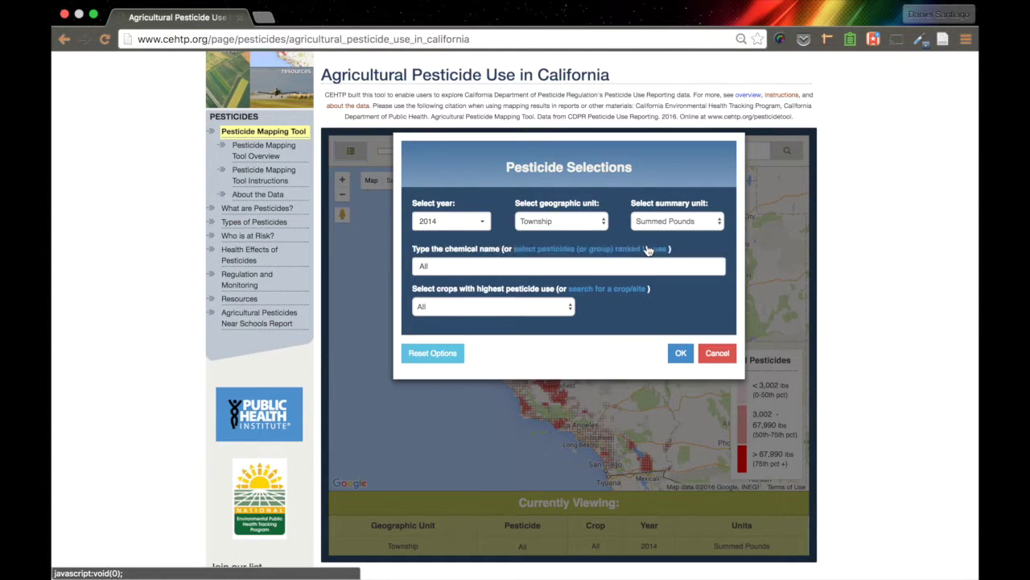
key("BackSpace")
key("BackSpace")
key("BackSpace")
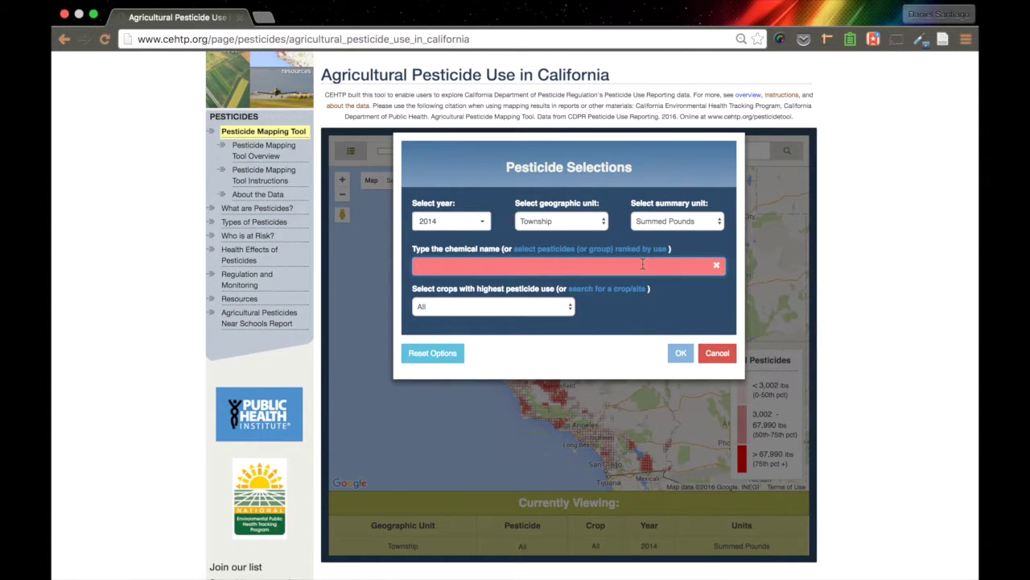
type("Chlor")
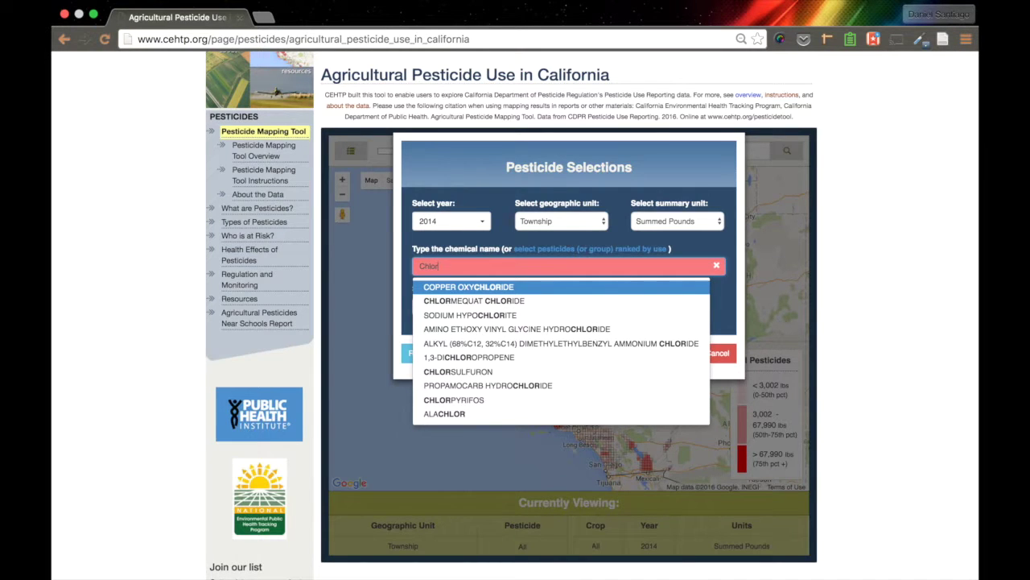
type("p")
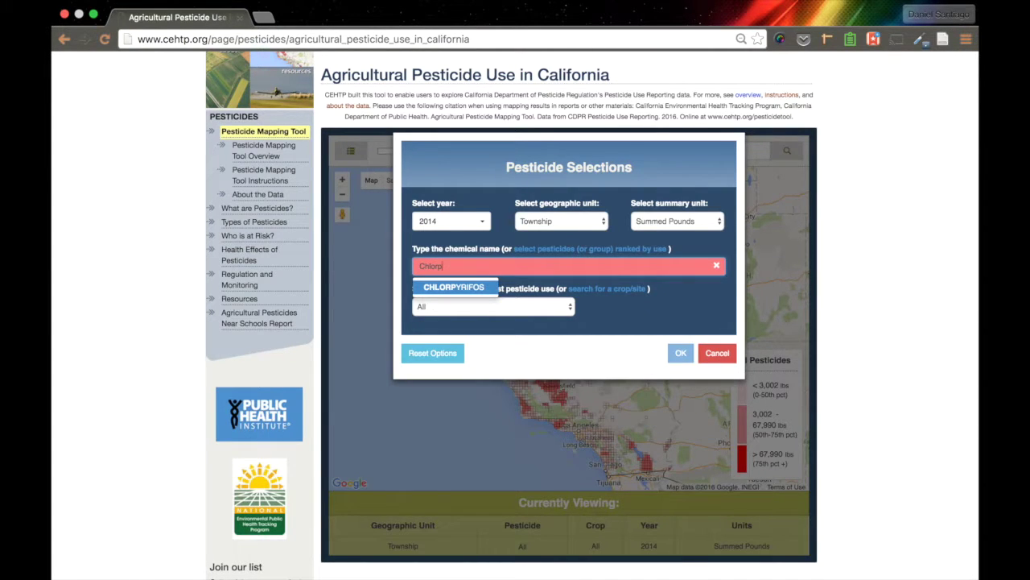
key("Return")
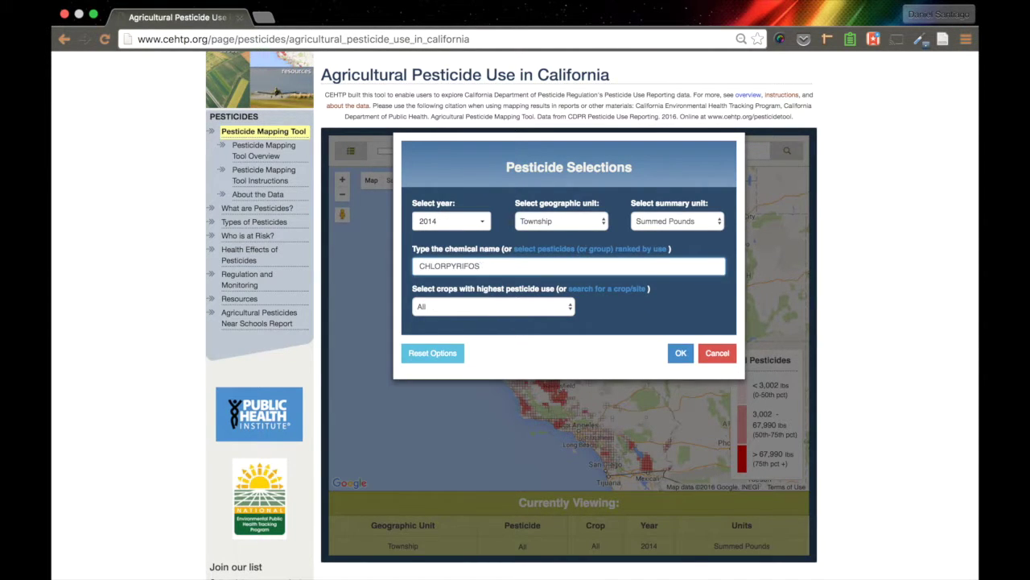
left_click(681, 353)
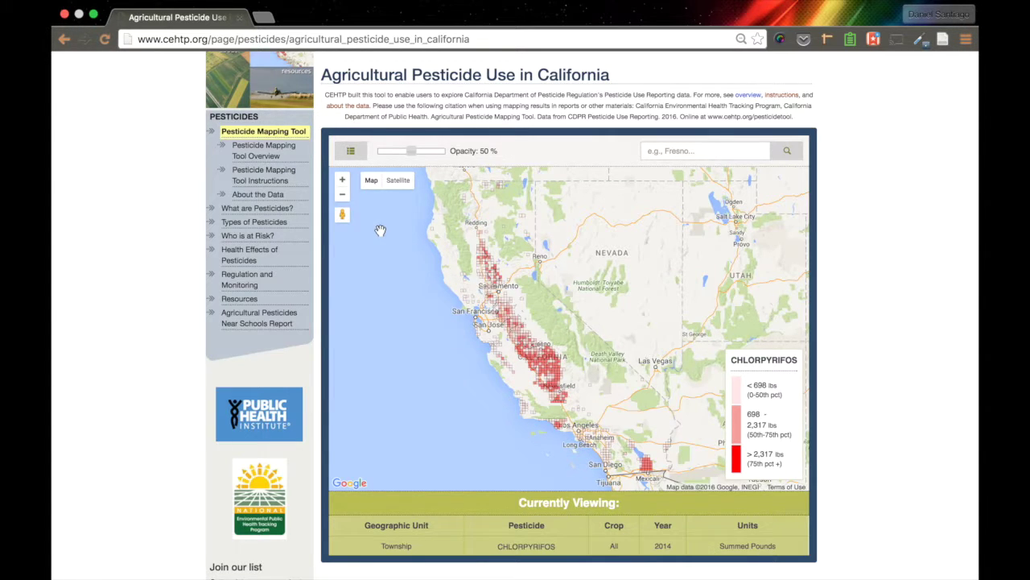
Change the map's summary unit to Pounds per Acre and apply the selection
left_click(353, 155)
left_click(639, 226)
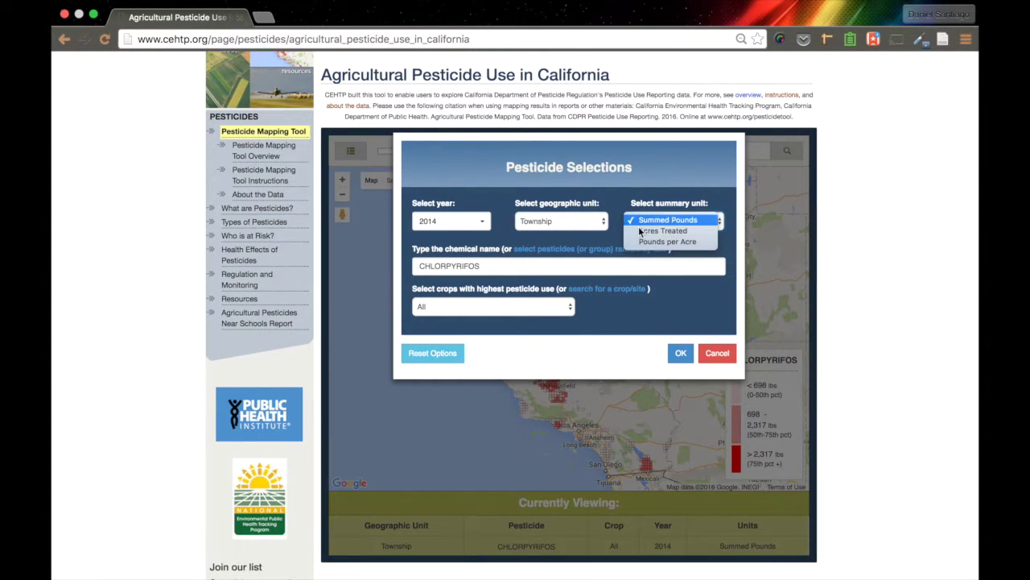
left_click(642, 242)
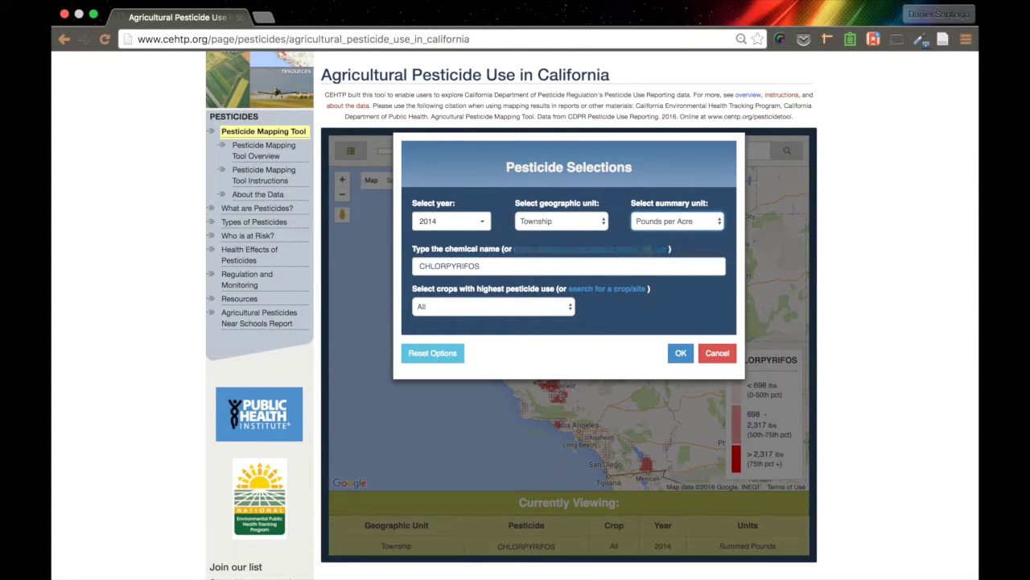
left_click(681, 352)
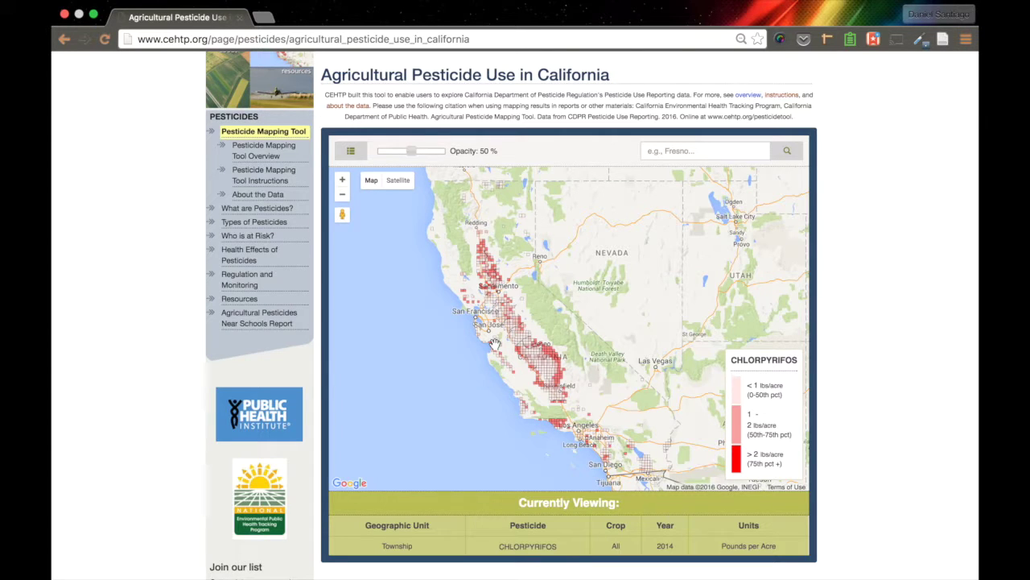
Reload the page to reset the pesticide map to its default selections
key("super+r")
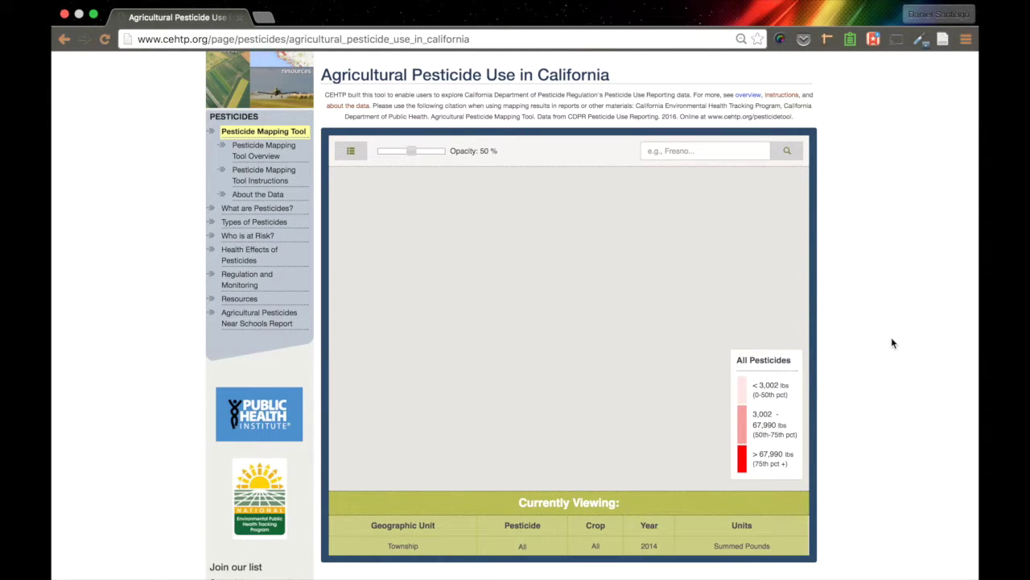
scroll(891, 343, "down", 1)
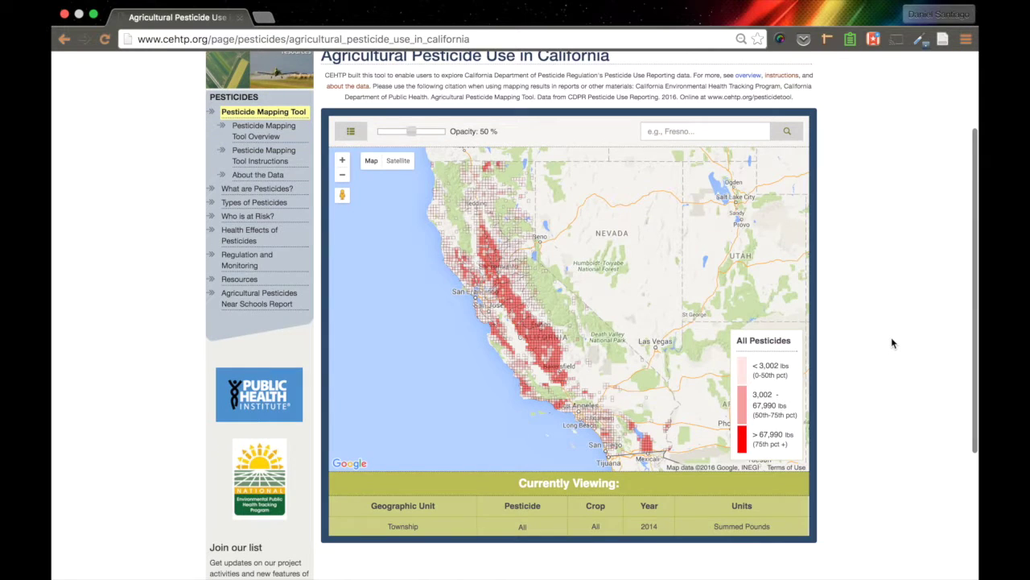
scroll(891, 343, "up", 1)
scroll(891, 343, "down", 1)
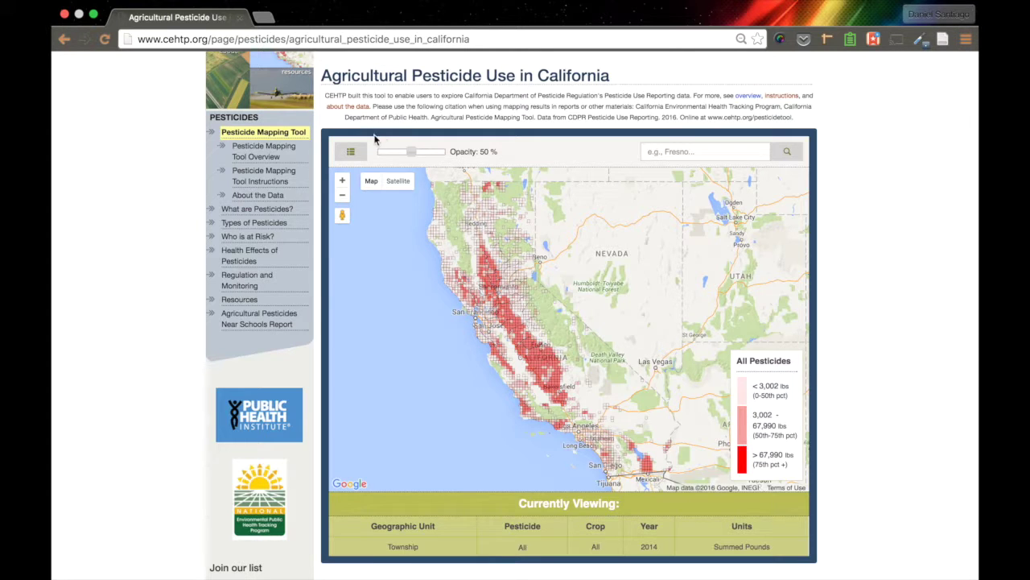
Set the pesticide group to Neonicotinoids in the pesticide selections and apply it to the map
left_click(359, 154)
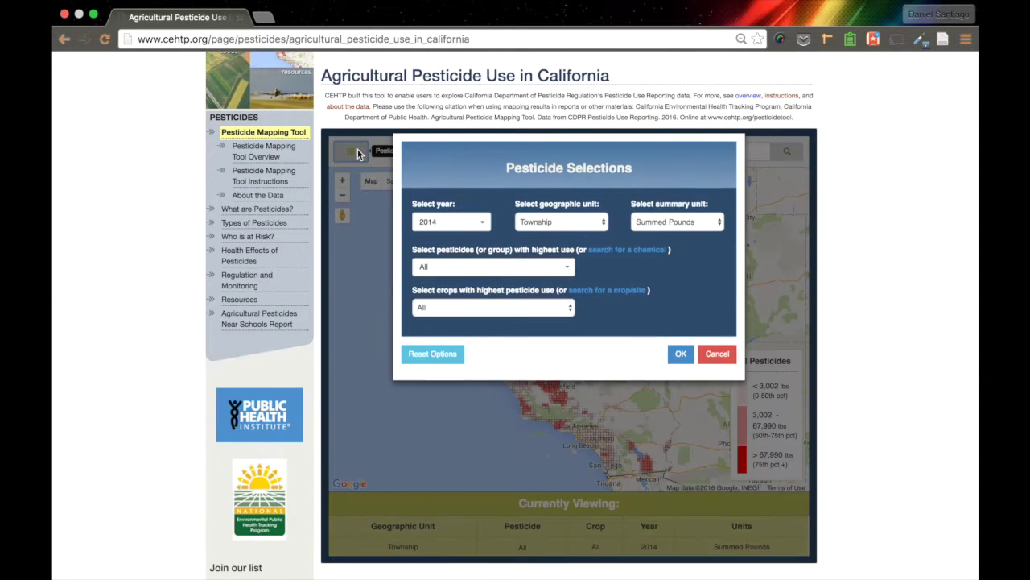
left_click(493, 267)
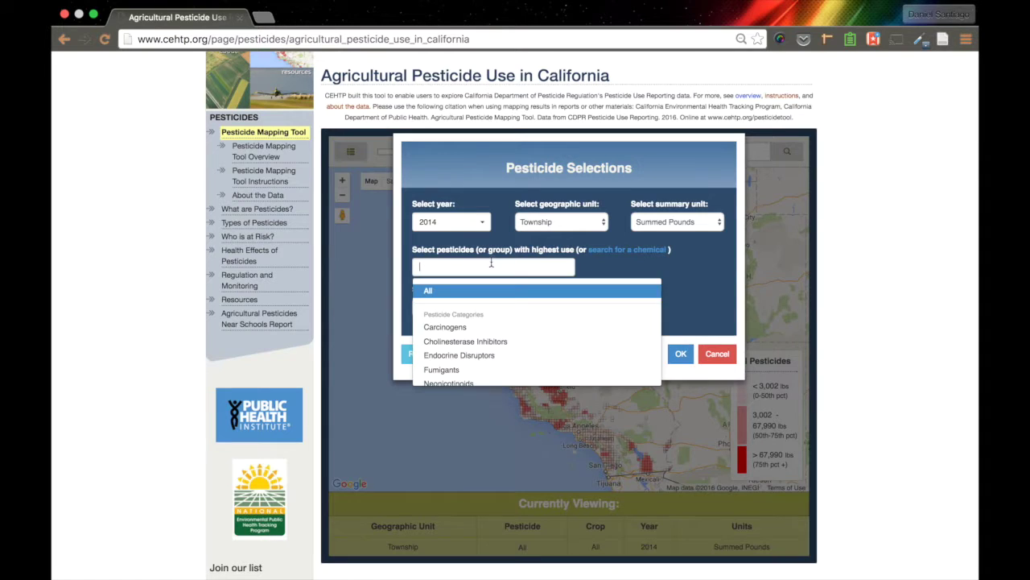
scroll(477, 342, "down", 1)
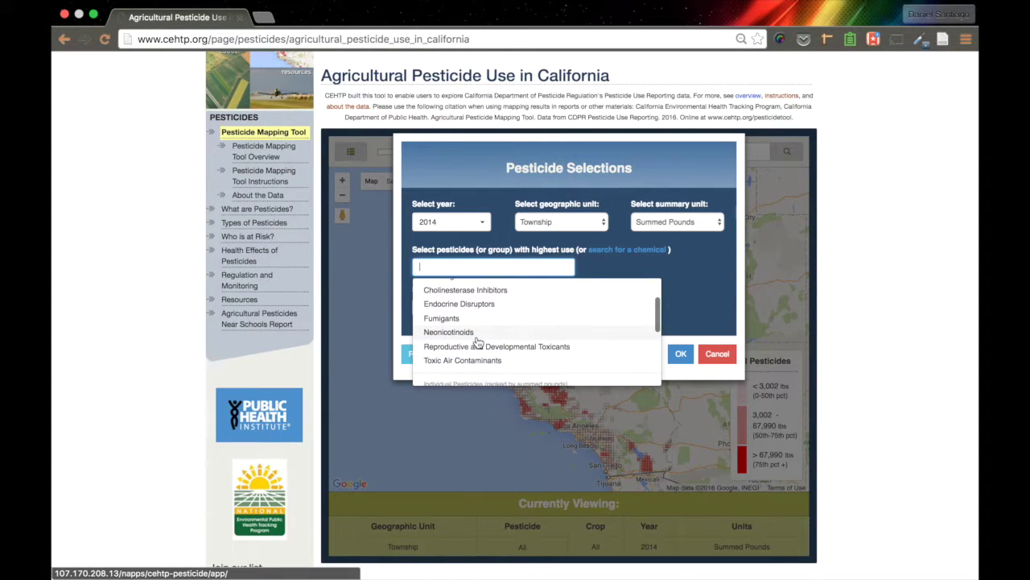
left_click(476, 336)
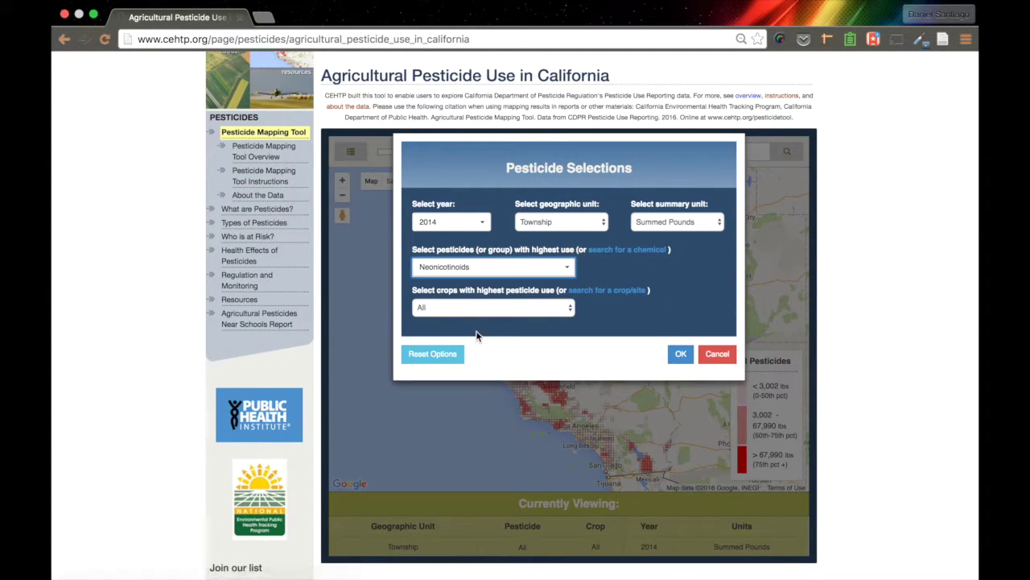
left_click(681, 354)
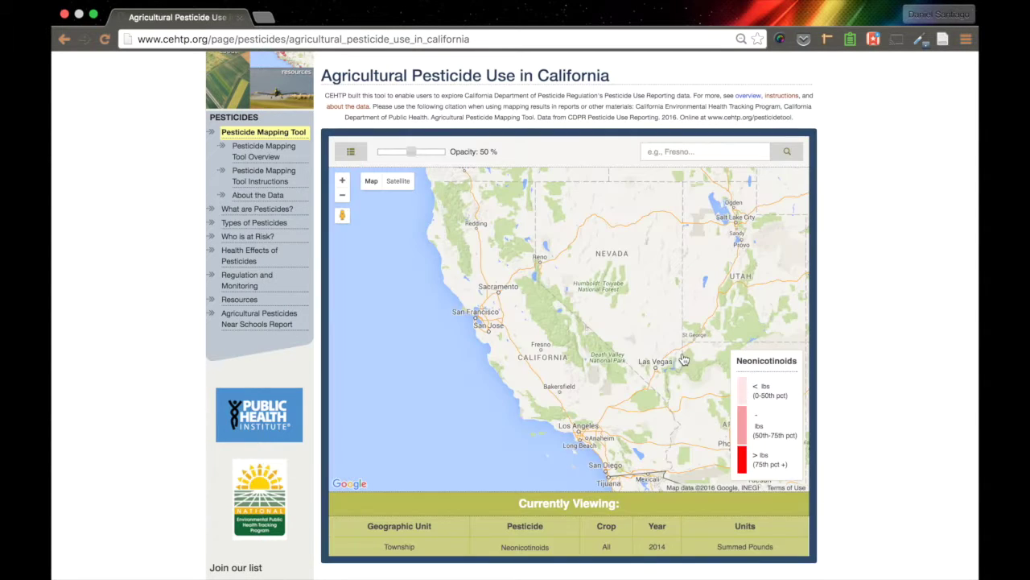
Search for Kern County to centre the neonicotinoid map on it
left_click(721, 151)
type("Kern")
key("Down")
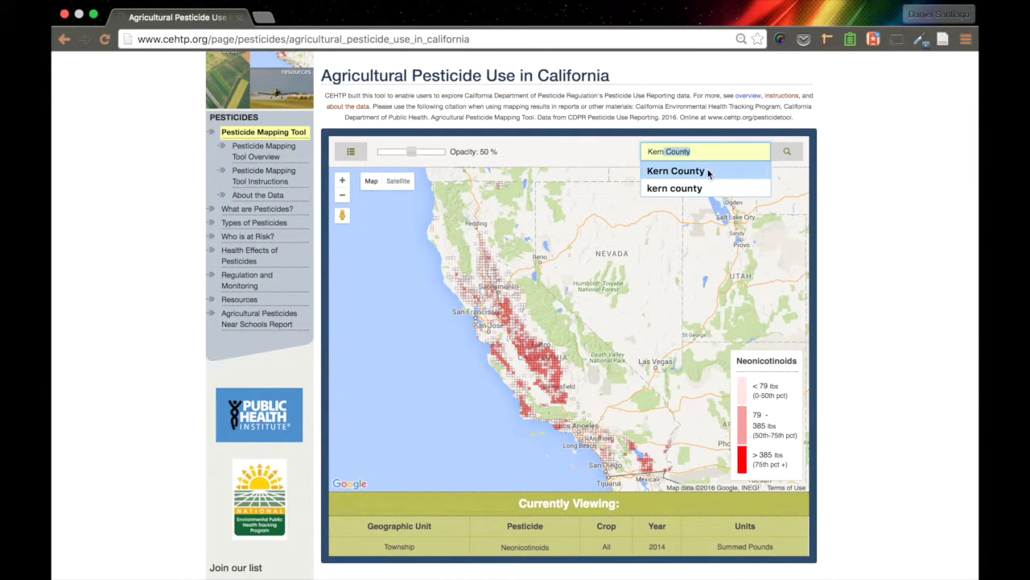
key("Return")
key("Return")
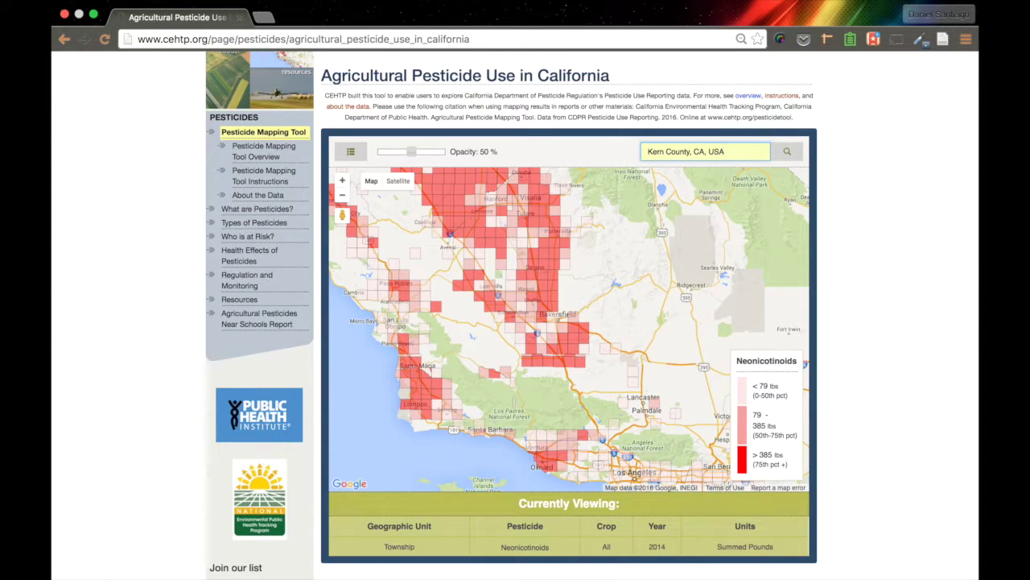
Search the map for Edison, Ca and zoom out to show the surrounding sections
triple_click(716, 153)
type("Ed")
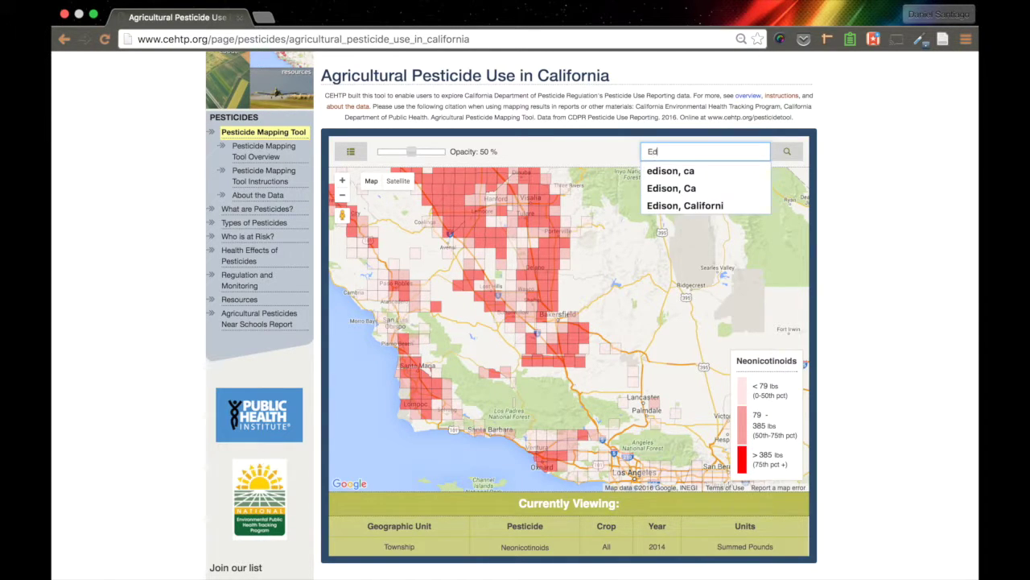
type("ison, Ca")
key("Return")
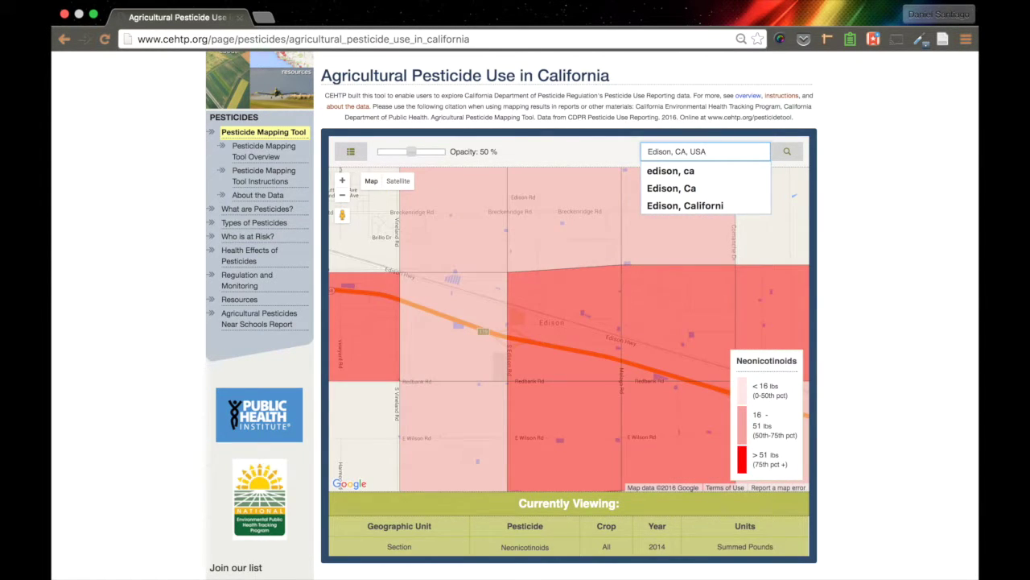
left_click(347, 202)
left_click(347, 202)
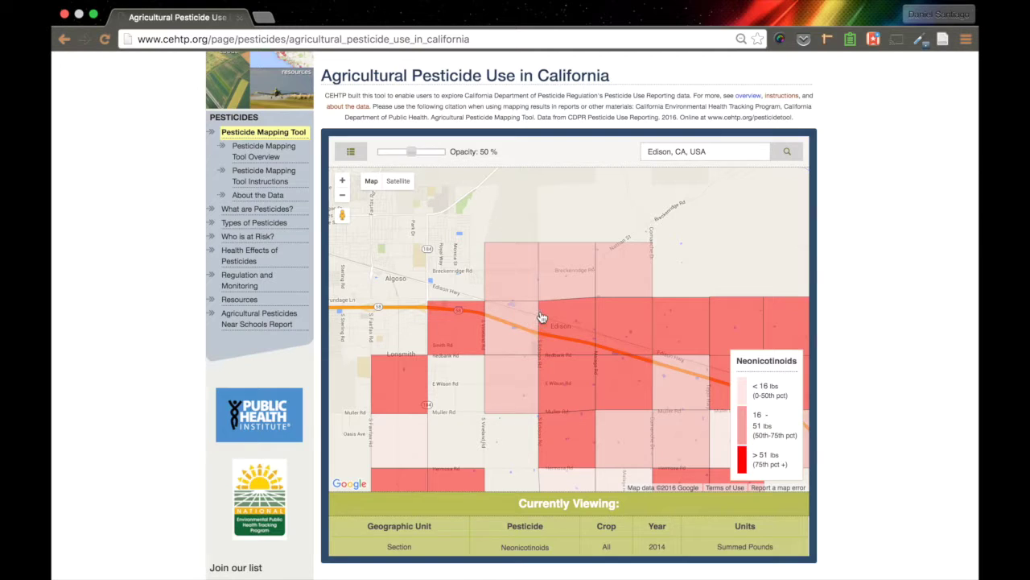
Search the map for Conner, Ca and zoom out to show the sections around it
triple_click(691, 157)
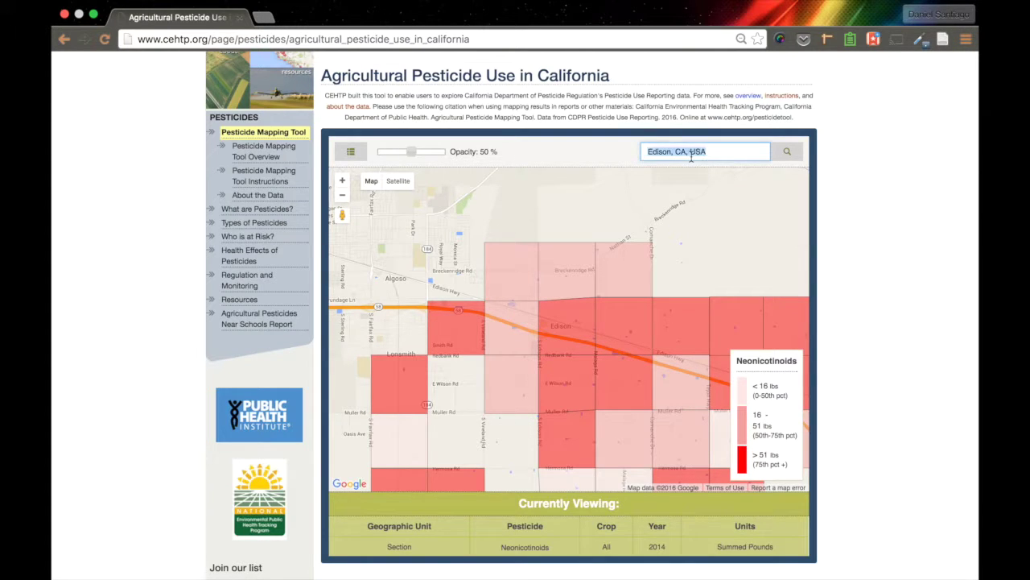
type("Conner, Ca")
key("Return")
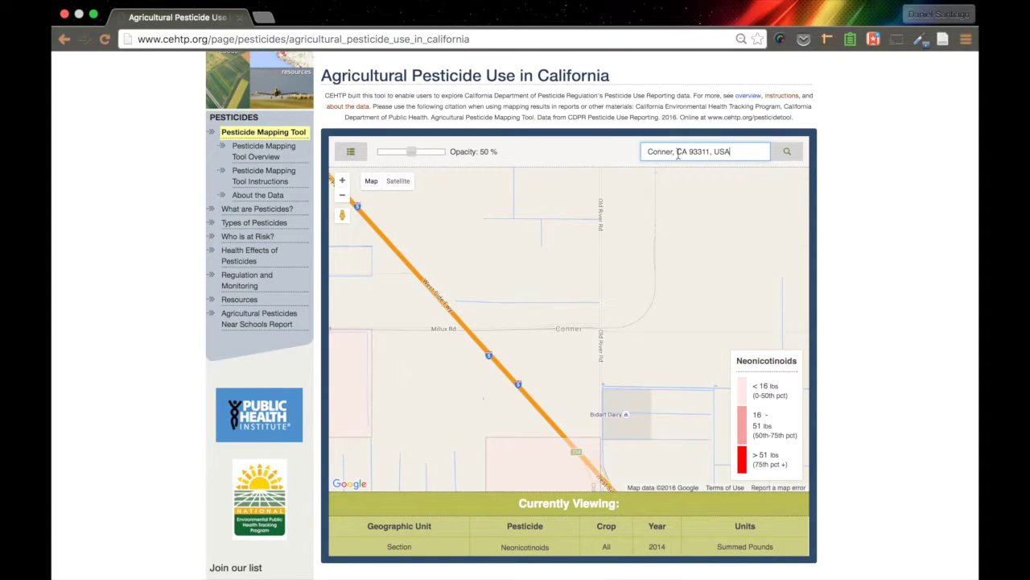
left_click(344, 199)
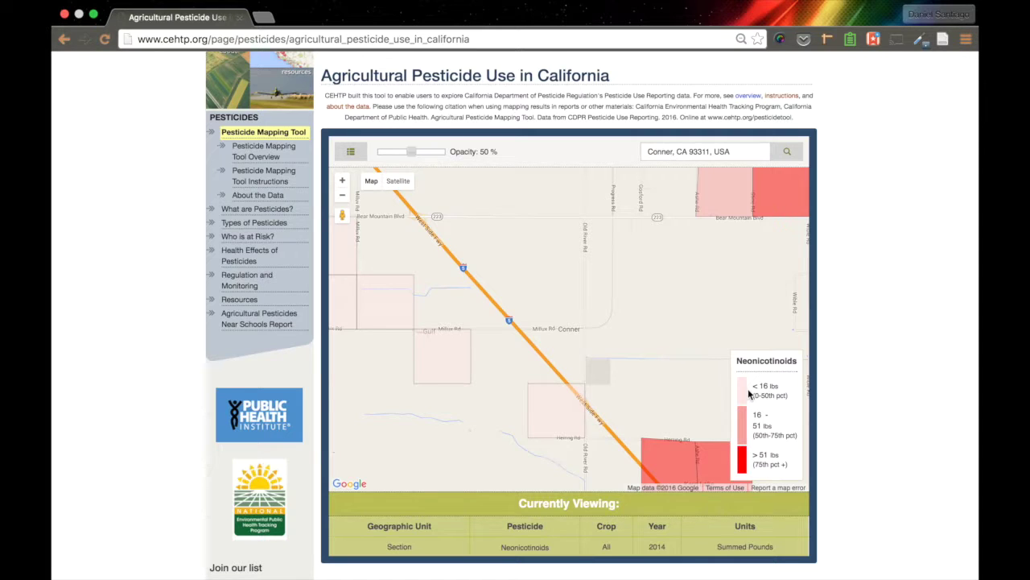
Reload the page to clear the neonicotinoid selection and the location search
key("super+r")
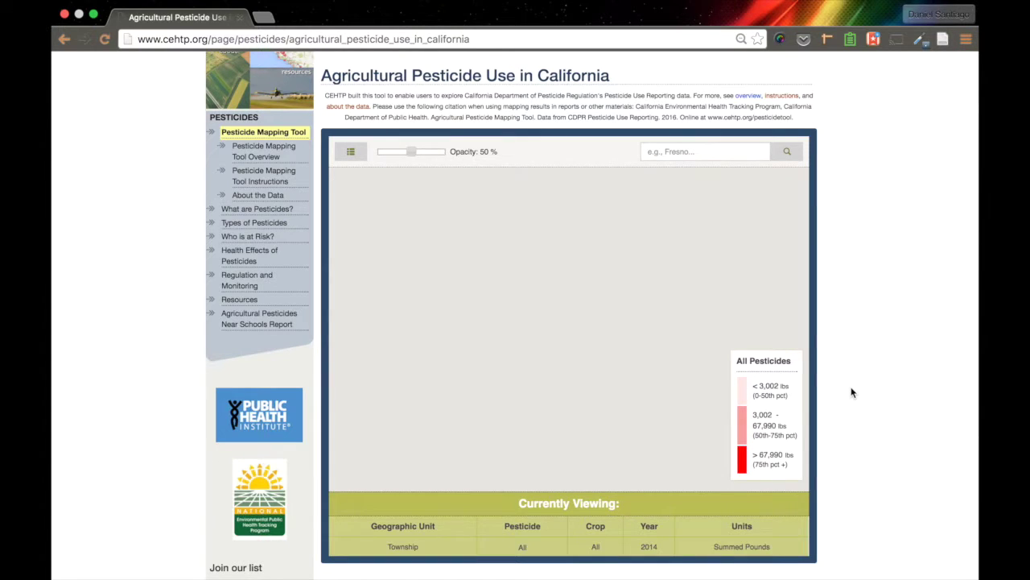
scroll(852, 392, "down", 1)
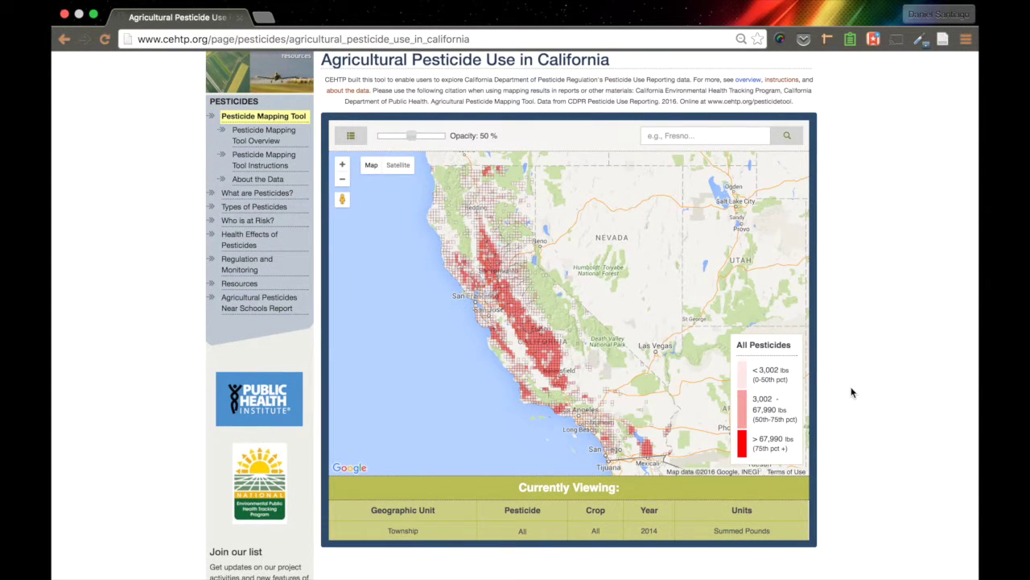
scroll(852, 392, "up", 1)
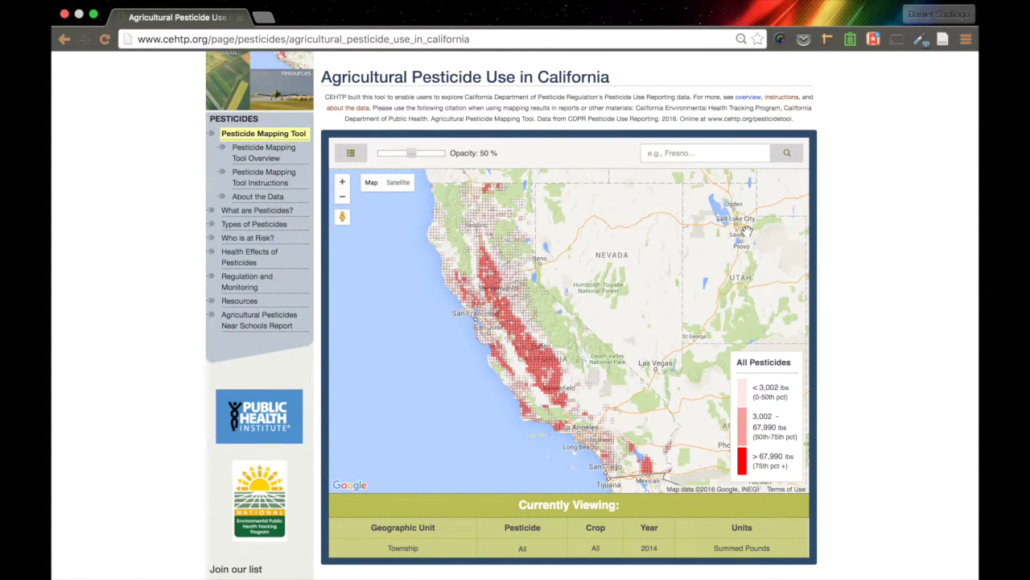
Search the map for Mesa Elementary School's street address in Somis, CA and zoom out to show the surrounding sections
left_click(701, 156)
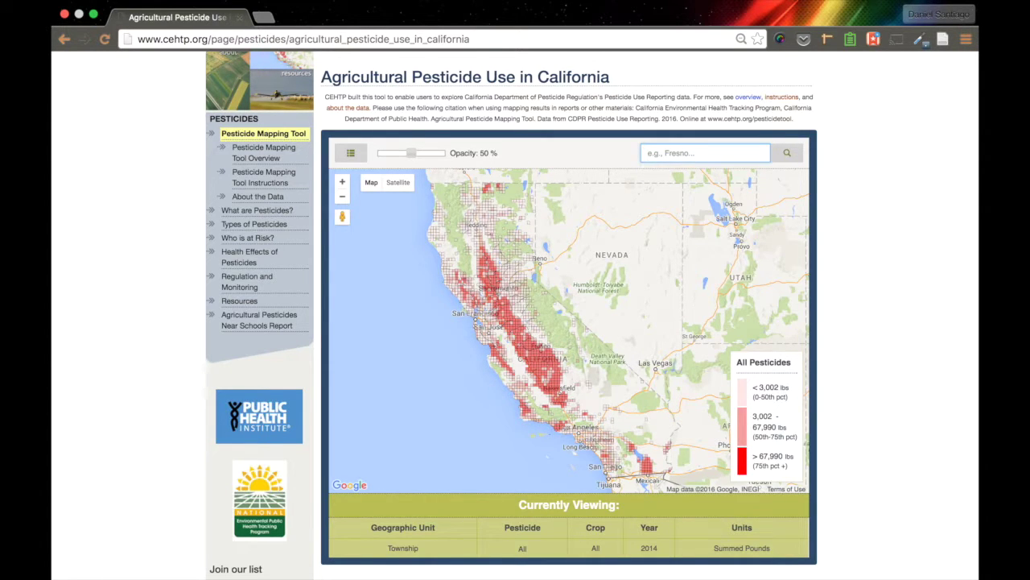
type("3901 Mesa School Rd, Somis, CA")
left_click(701, 171)
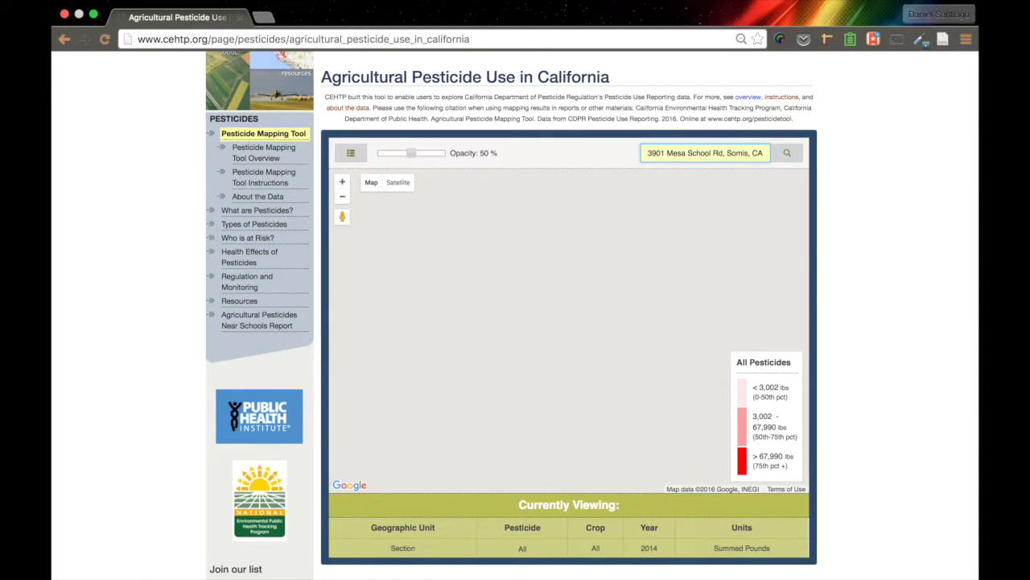
key("Return")
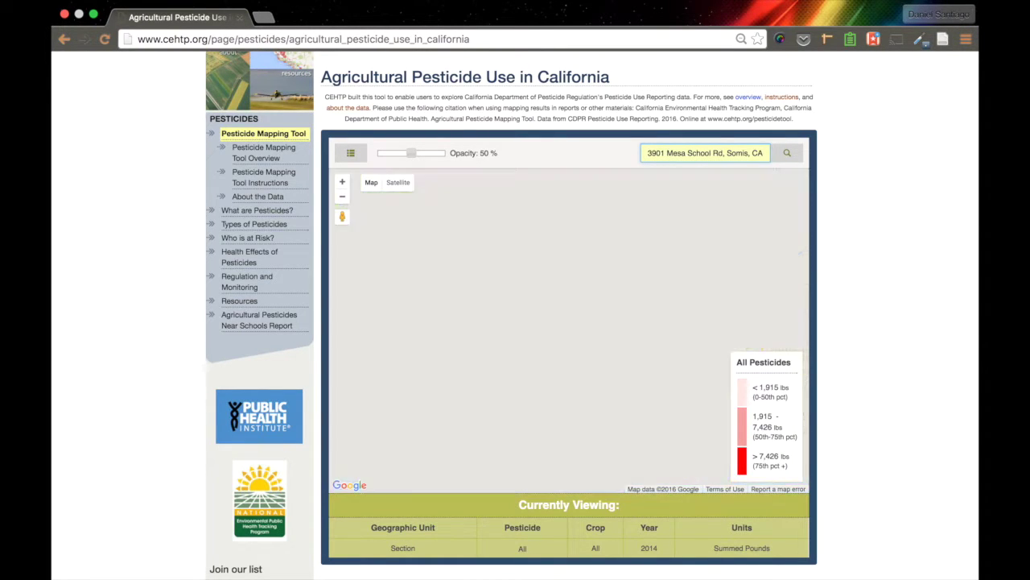
left_click(343, 198)
scroll(534, 368, "down", 1)
left_click_drag(585, 396, 542, 350)
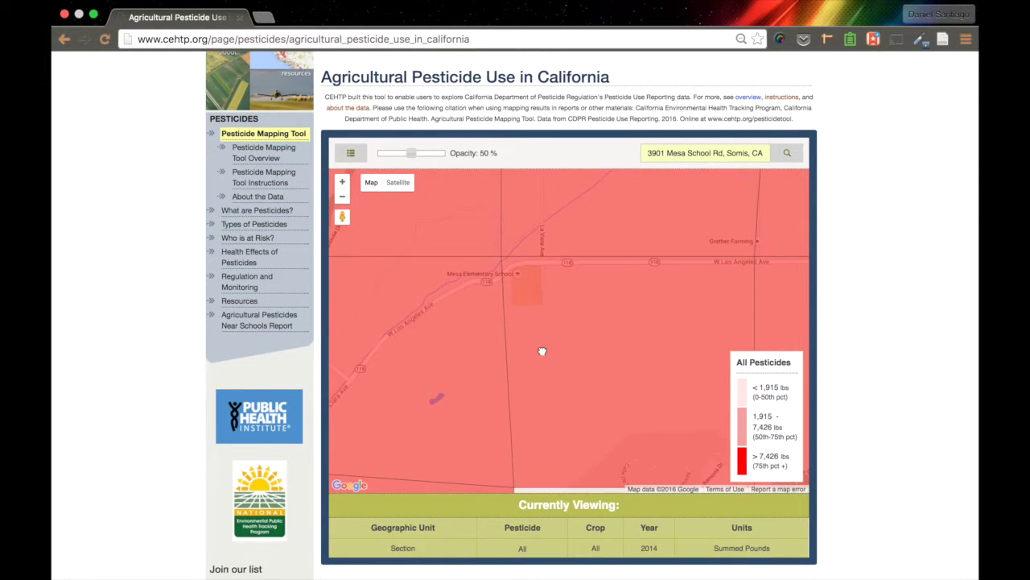
Check the all-pesticide use figures for the section containing Mesa Elementary School, and change the base map to satellite imagery
left_click(542, 350)
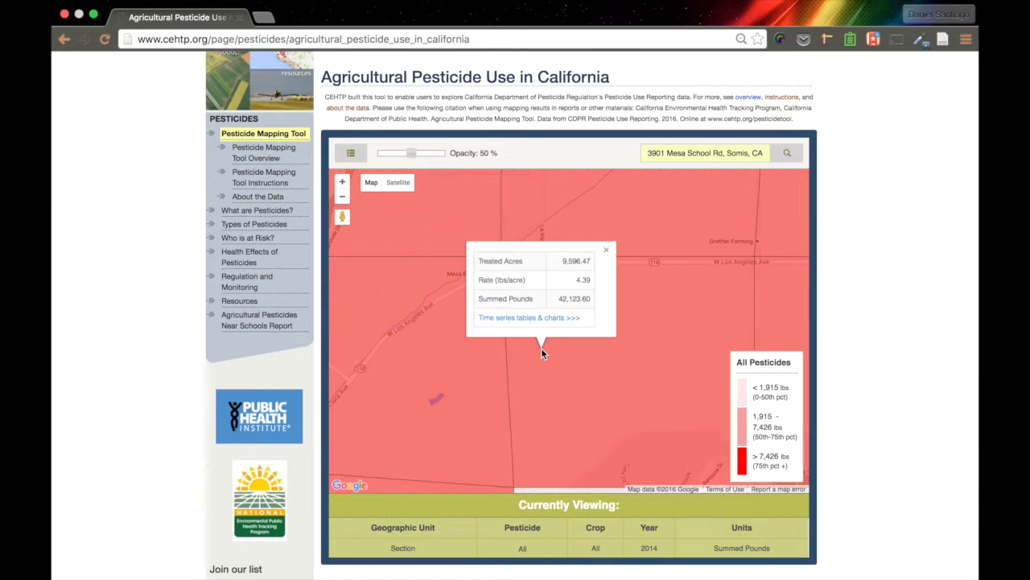
left_click(606, 251)
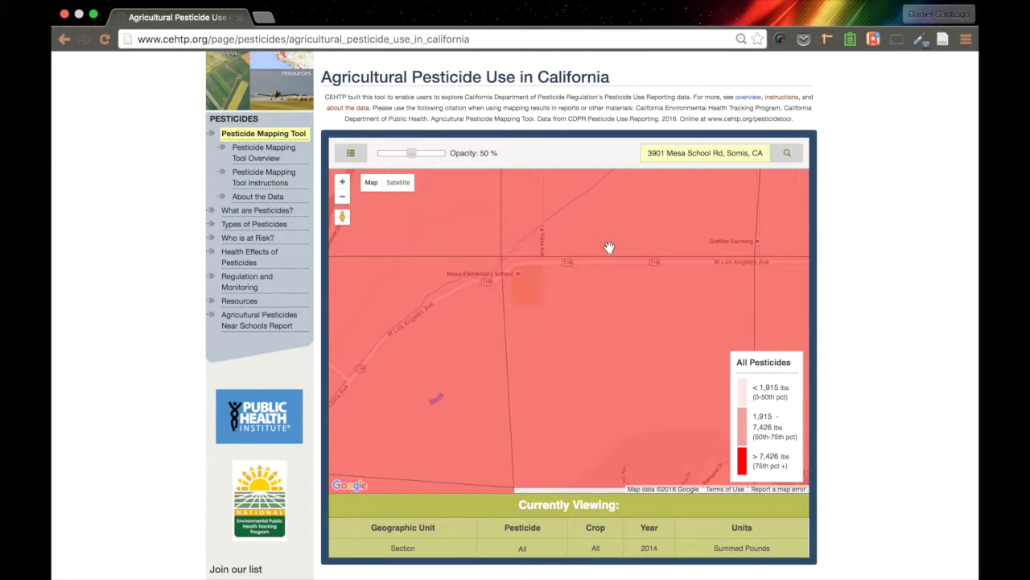
left_click(396, 183)
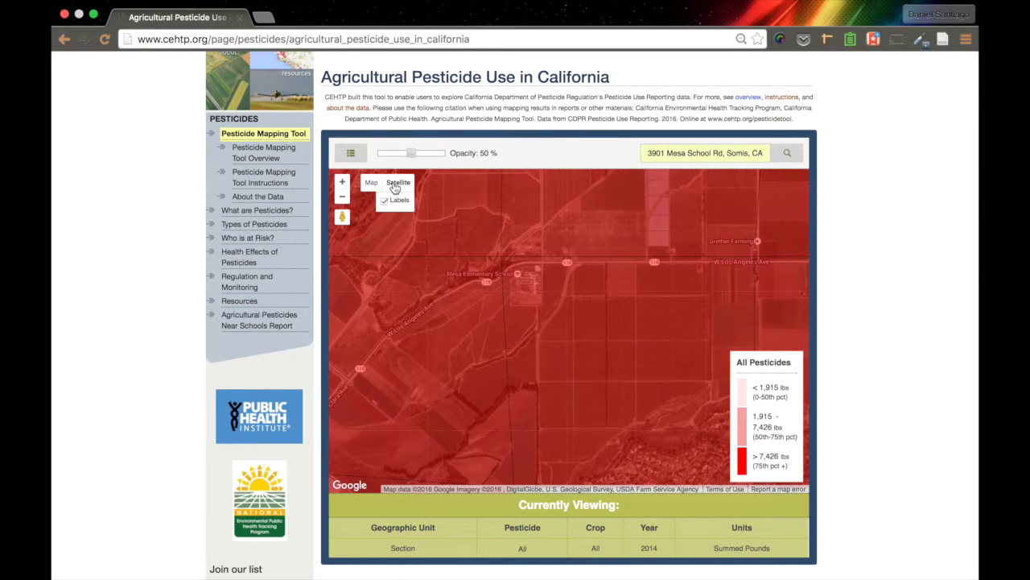
left_click_drag(604, 299, 603, 285)
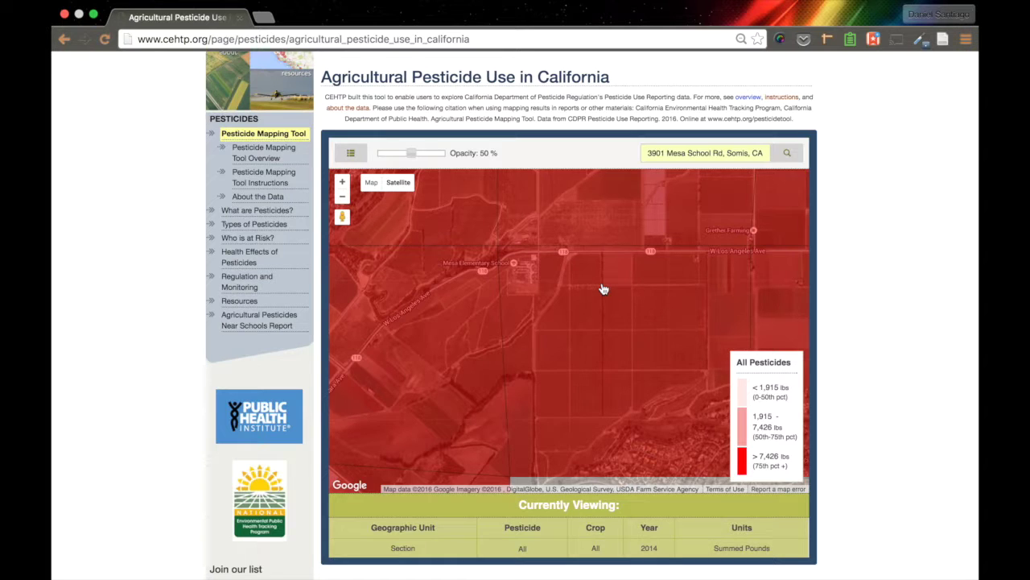
Limit the mapped pesticides to the Fumigants group, keeping year 2014, section units and summed pounds
left_click(351, 153)
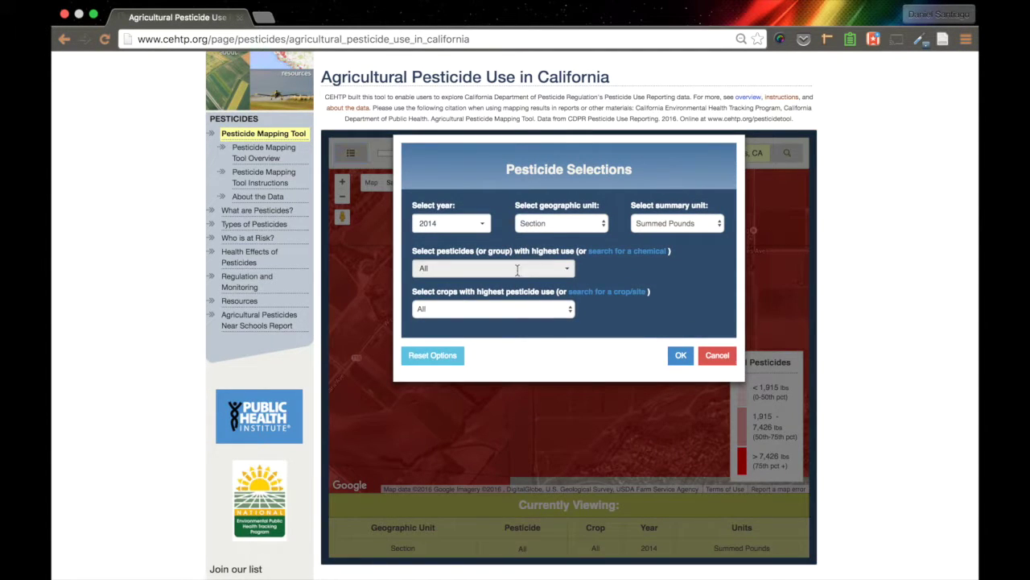
left_click(517, 271)
left_click(498, 369)
left_click(681, 356)
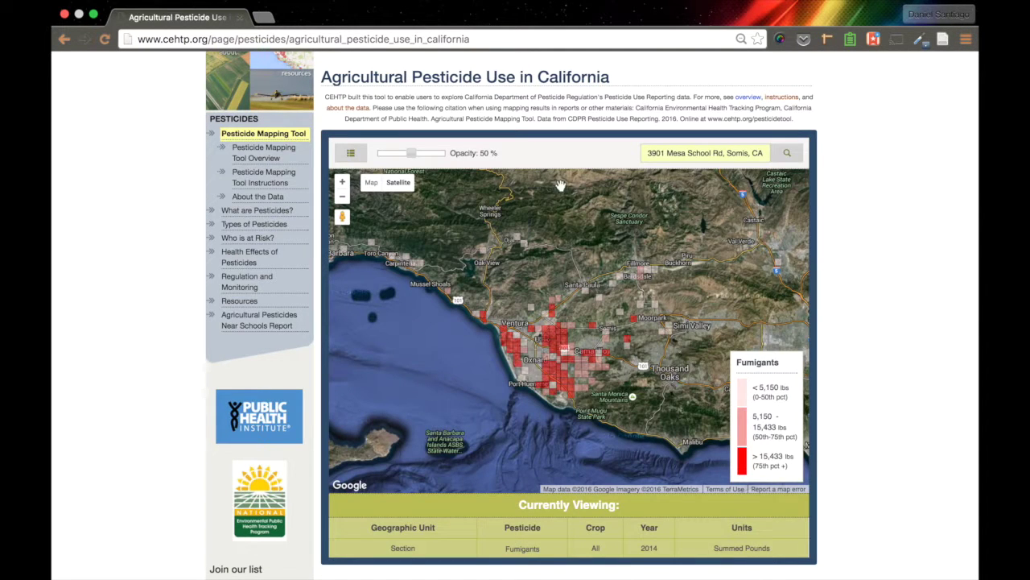
Search again for the school's address on the fumigant map and zoom out two levels to show the neighbouring sections
left_click(729, 153)
key("Return")
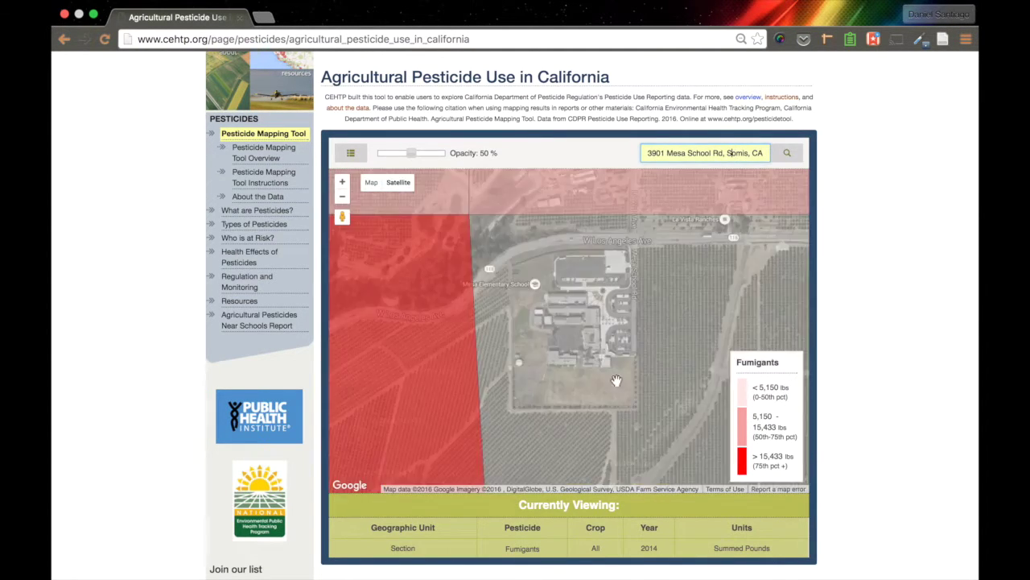
left_click(342, 197)
left_click(342, 196)
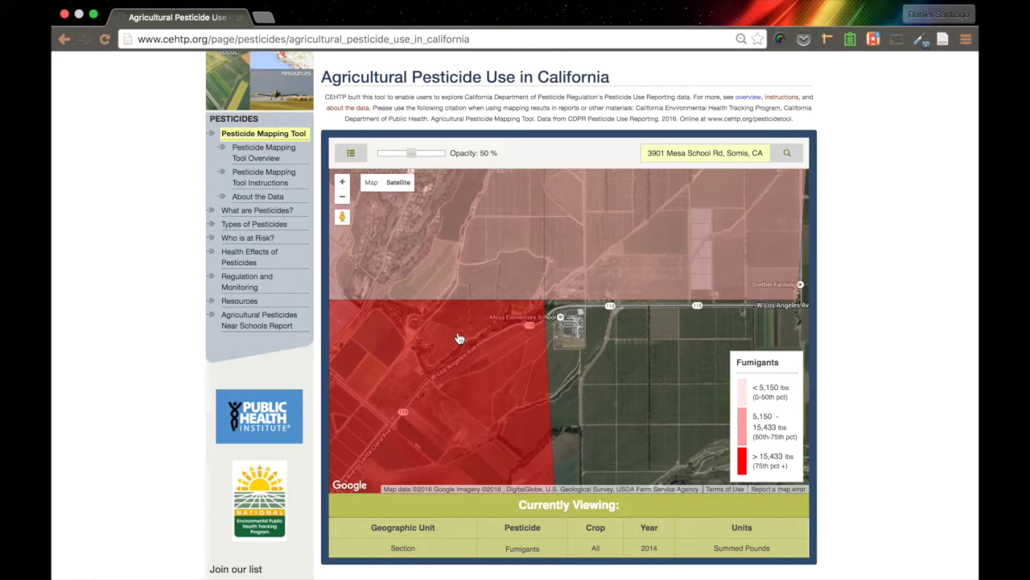
Open the fumigant time series for the section just west of the school and view its township and county trends too
left_click(458, 335)
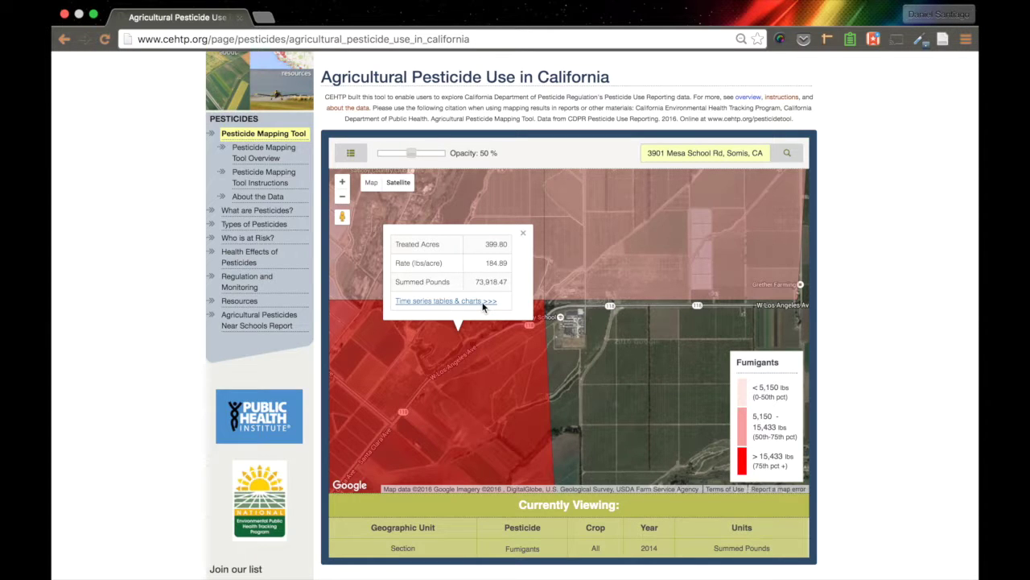
left_click(480, 305)
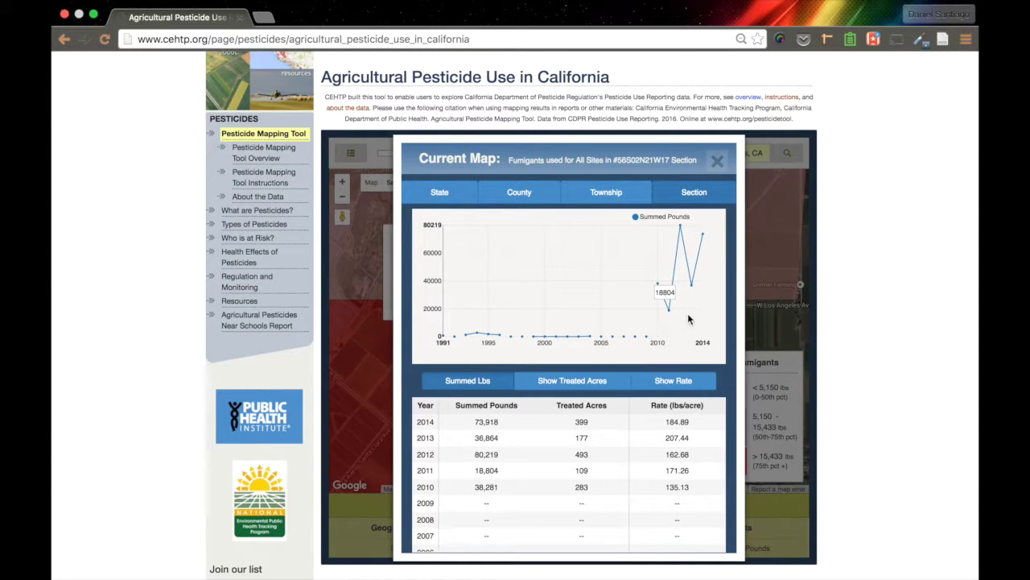
left_click(613, 191)
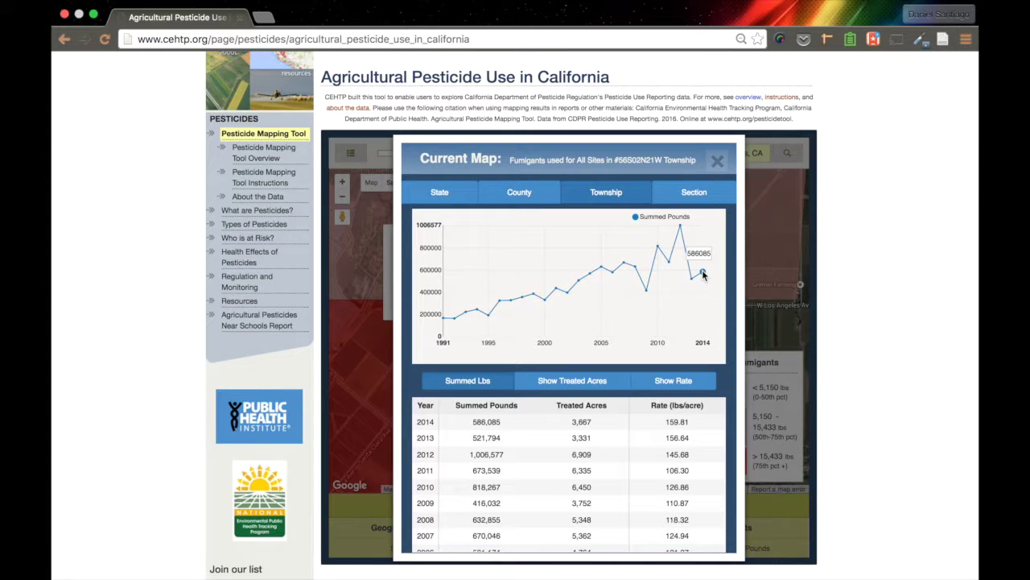
left_click(524, 205)
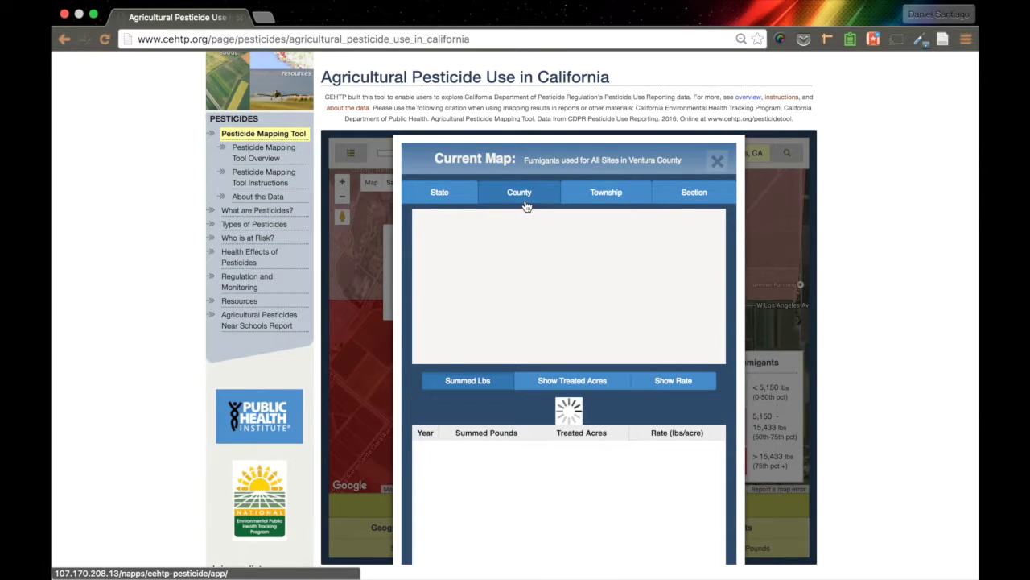
mouse_move(454, 295)
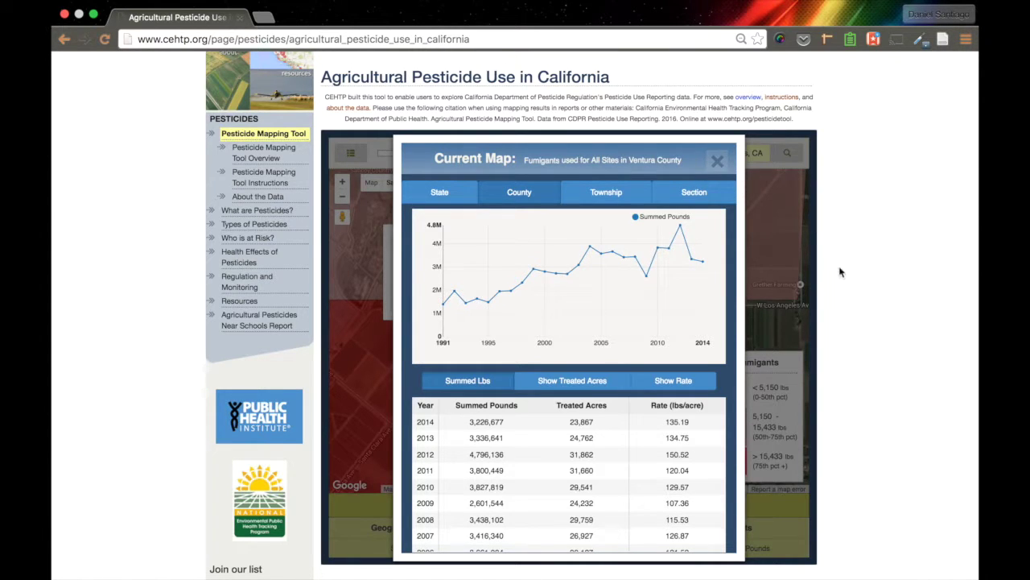
Highlight the recommended citation for the mapping results in the page's introductory text
scroll(873, 312, "down", 1)
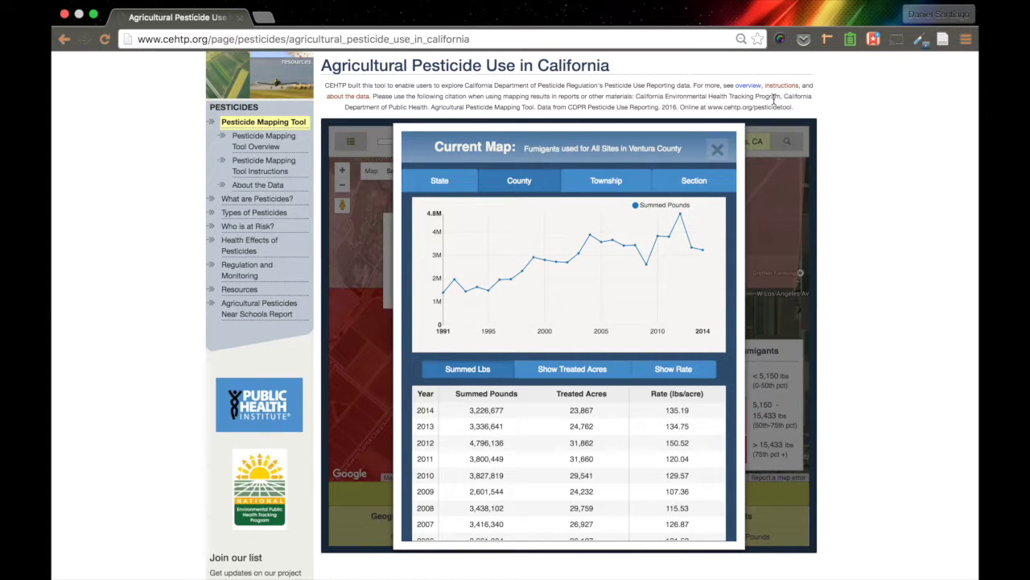
left_click_drag(636, 96, 792, 109)
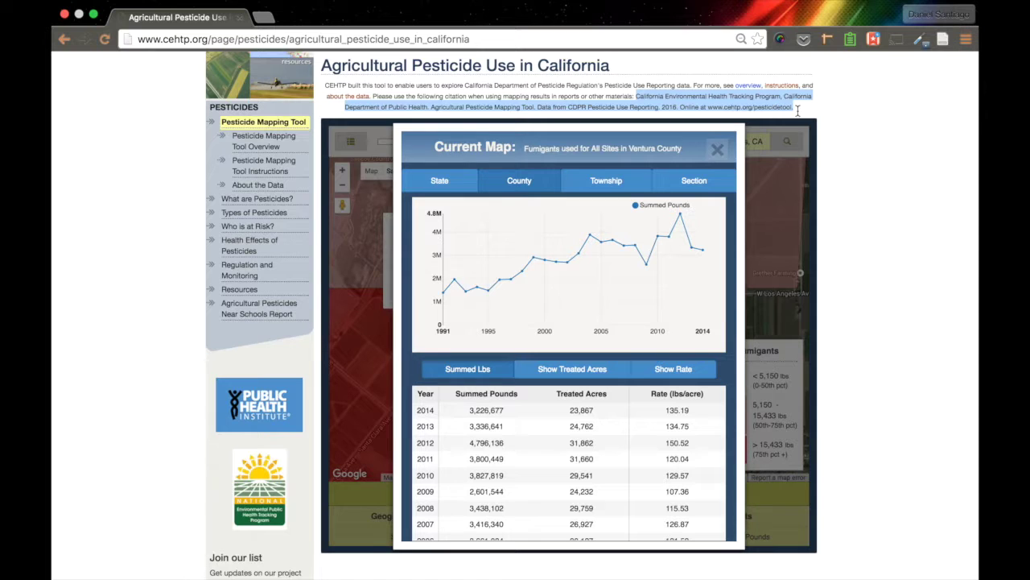